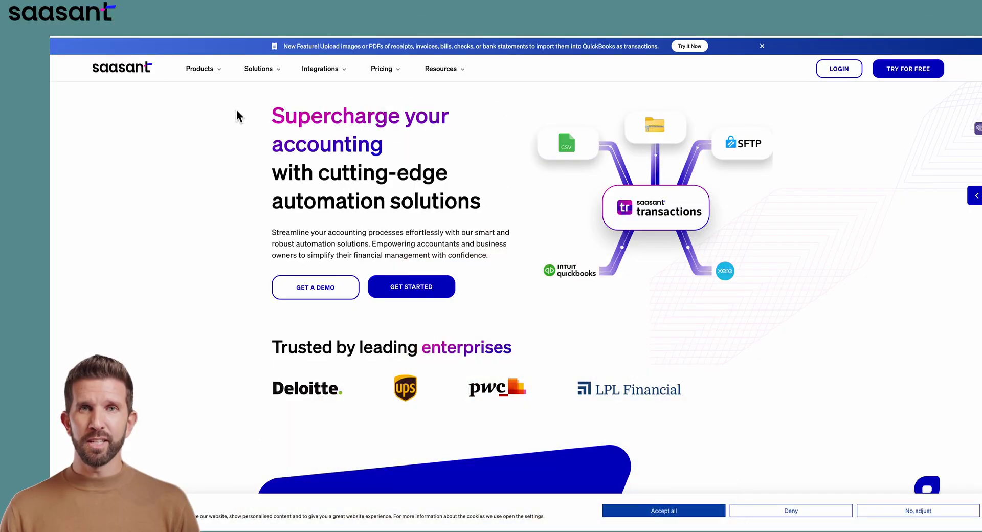
Open the SaaSant Transactions for QuickBooks Online product page and browse its transaction type cards
mouse_move(199, 69)
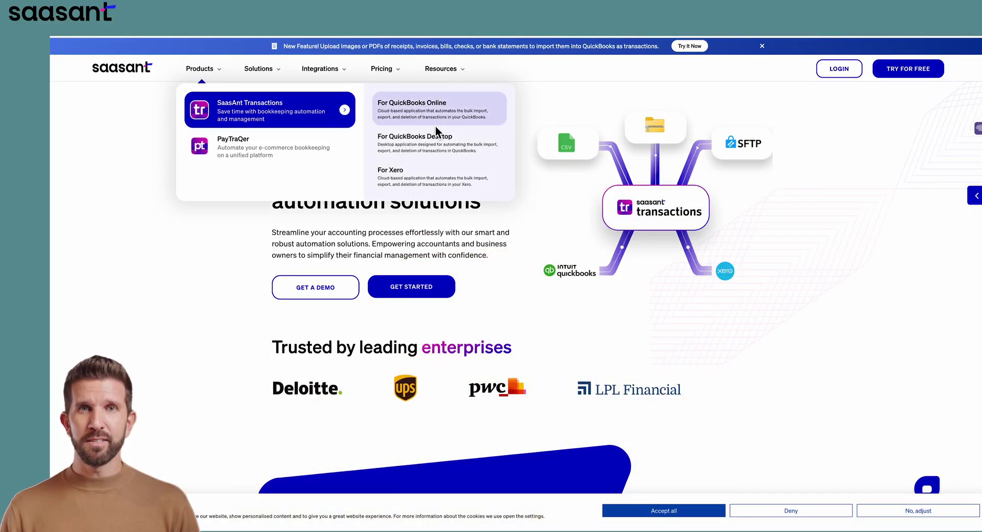
left_click(445, 119)
scroll(456, 361, "down", 6)
scroll(456, 361, "down", 20)
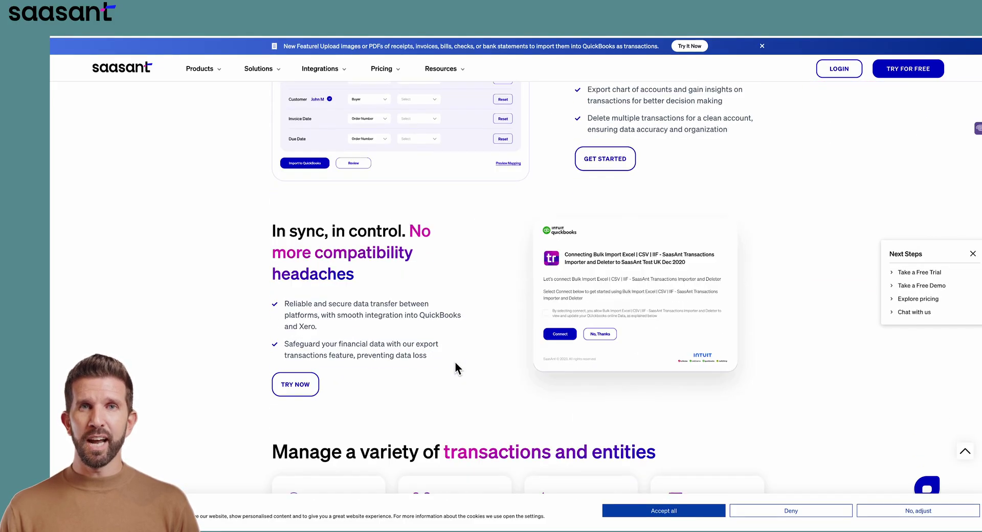
scroll(455, 361, "down", 8)
scroll(327, 199, "up", 1)
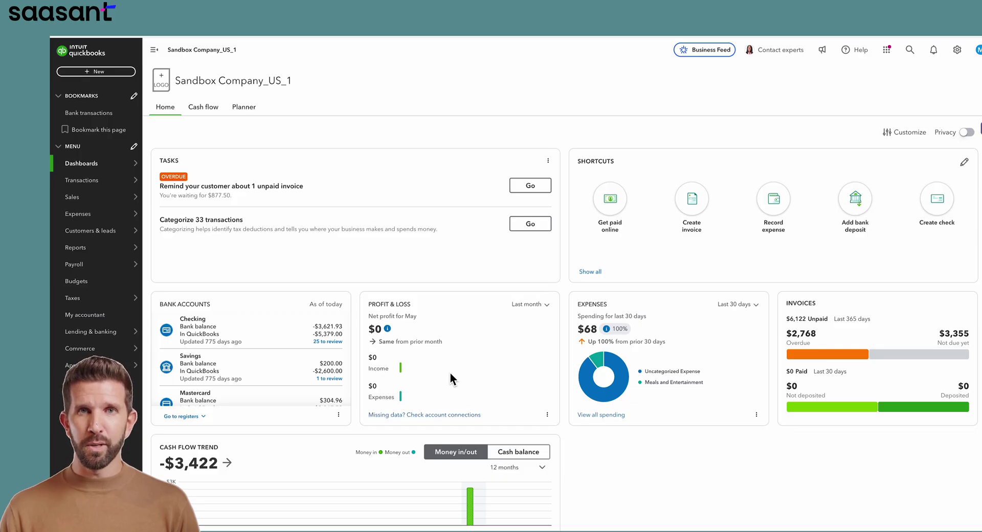
List QuickBooks Online expenses dated 01/01/2023 to 06/30/2025 and scroll through them
mouse_move(97, 216)
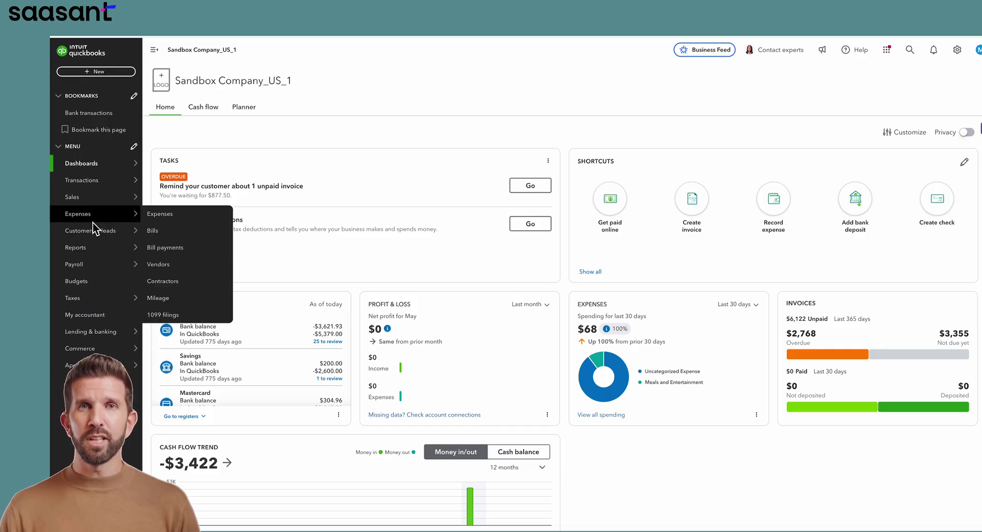
left_click(164, 215)
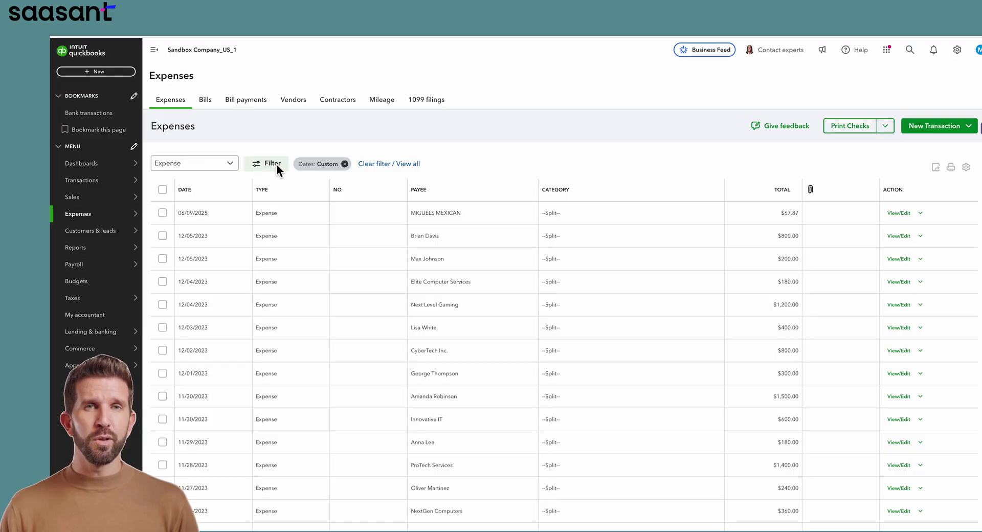
left_click(276, 164)
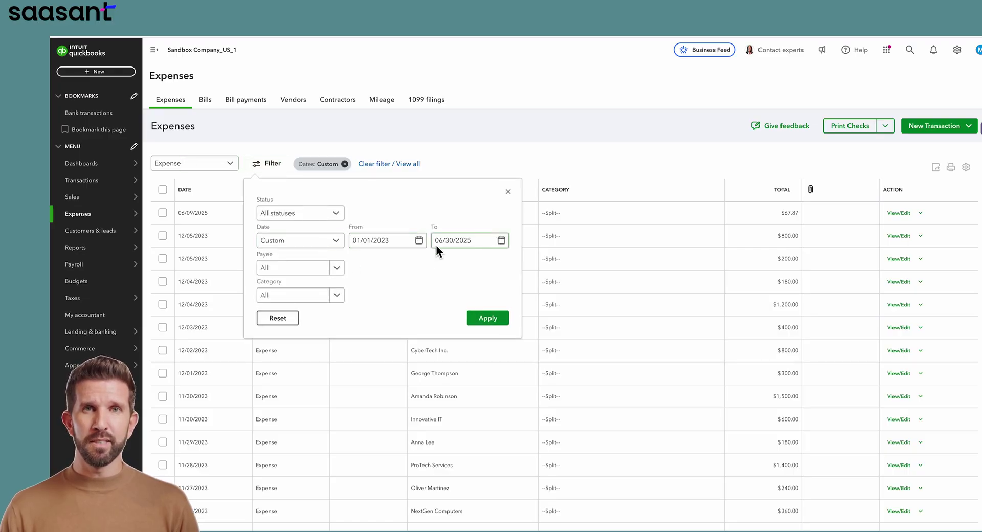
left_click(483, 320)
scroll(222, 418, "down", 2)
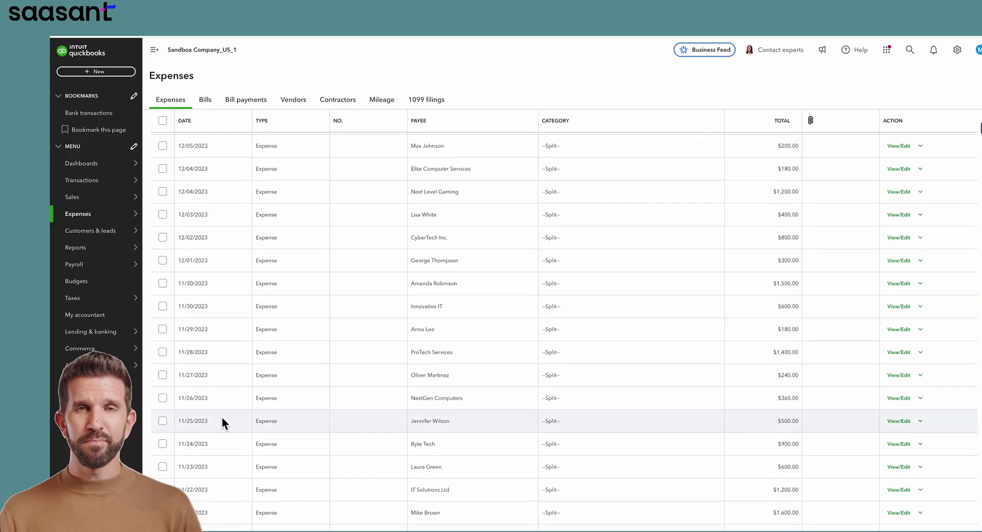
scroll(222, 416, "down", 2)
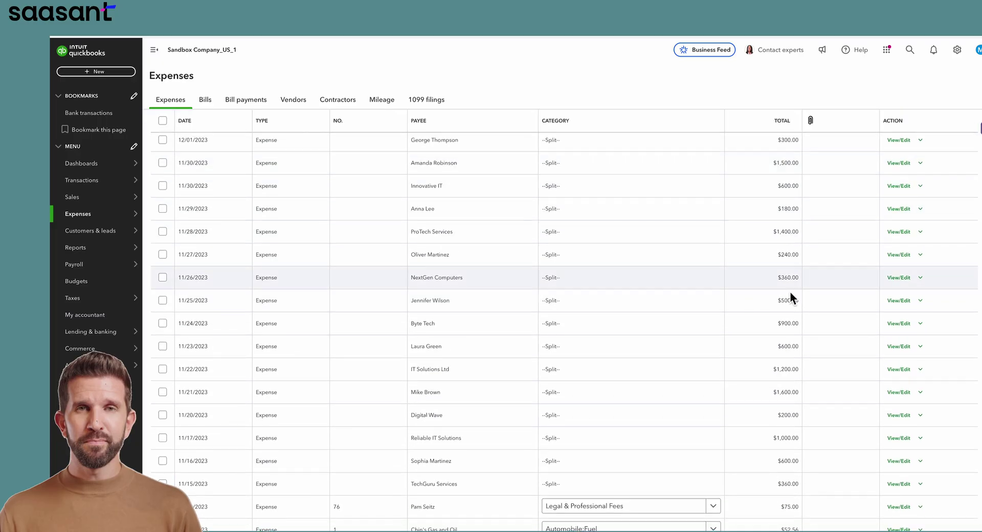
scroll(730, 288, "up", 4)
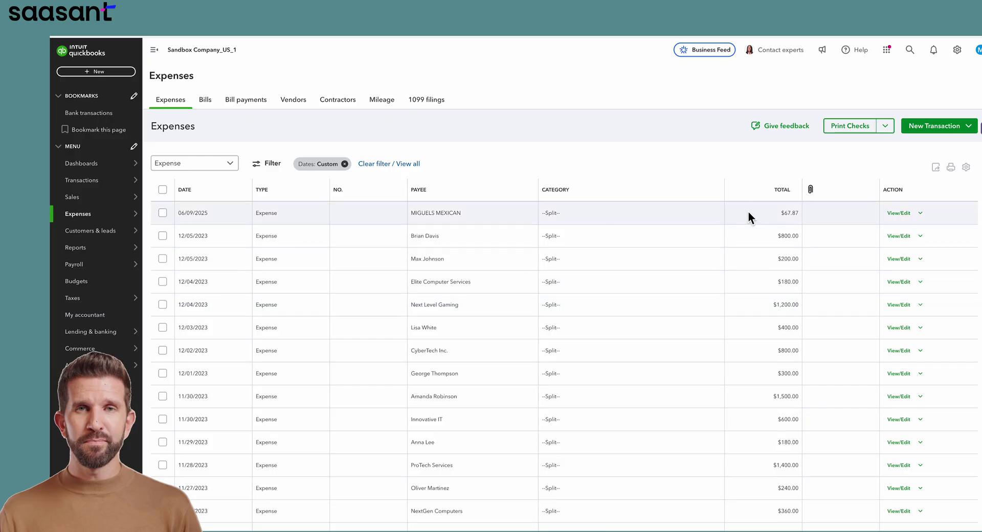
Search the QuickBooks app store for 'saasant' and view the SaaSant Transactions details
mouse_move(102, 364)
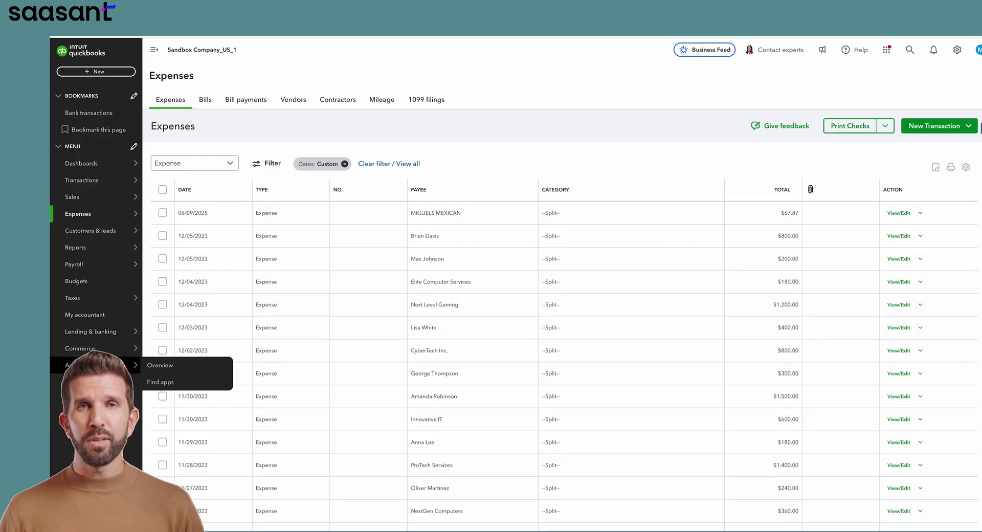
left_click(183, 371)
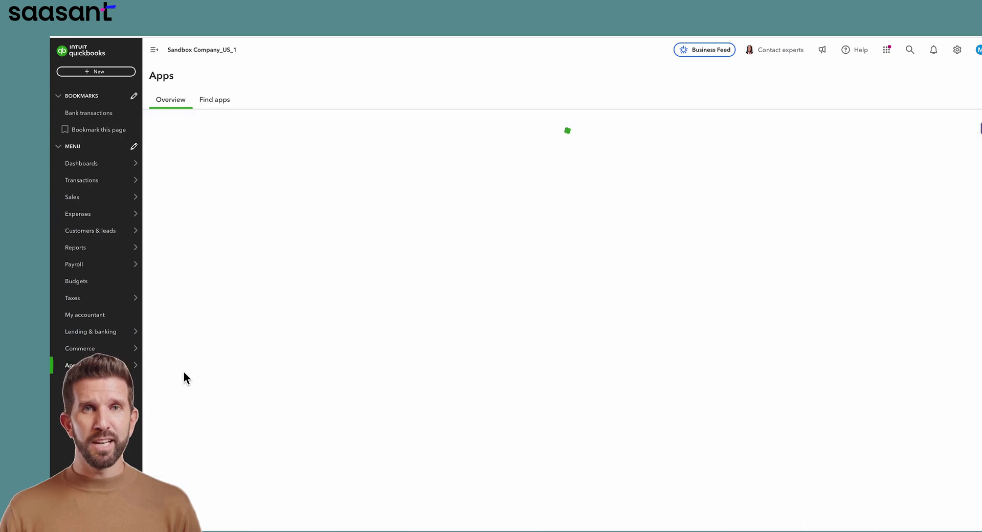
left_click(222, 102)
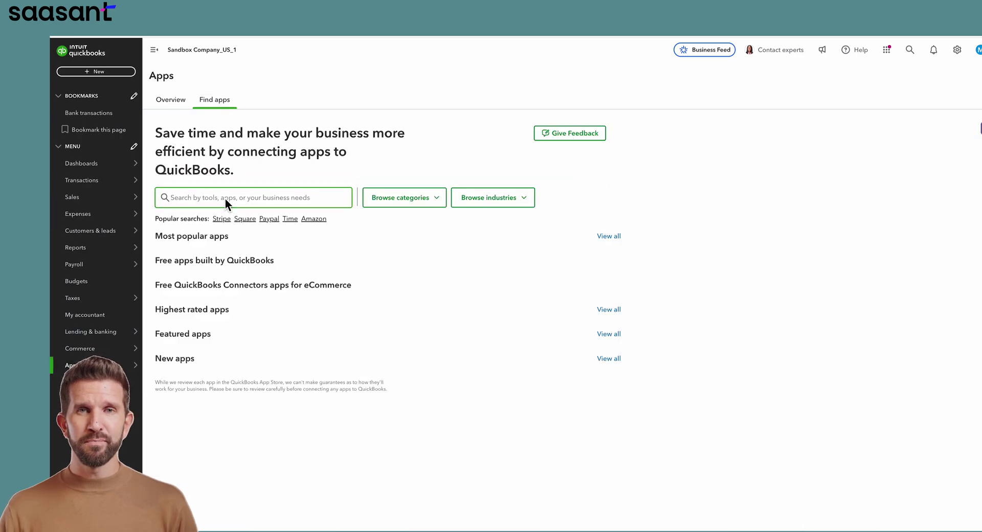
left_click(225, 199)
type("saasant")
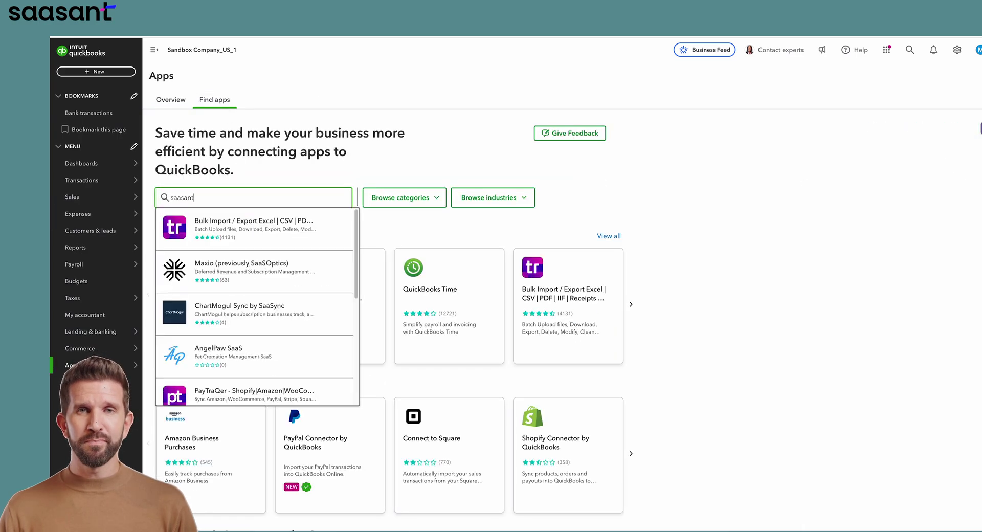
left_click(291, 228)
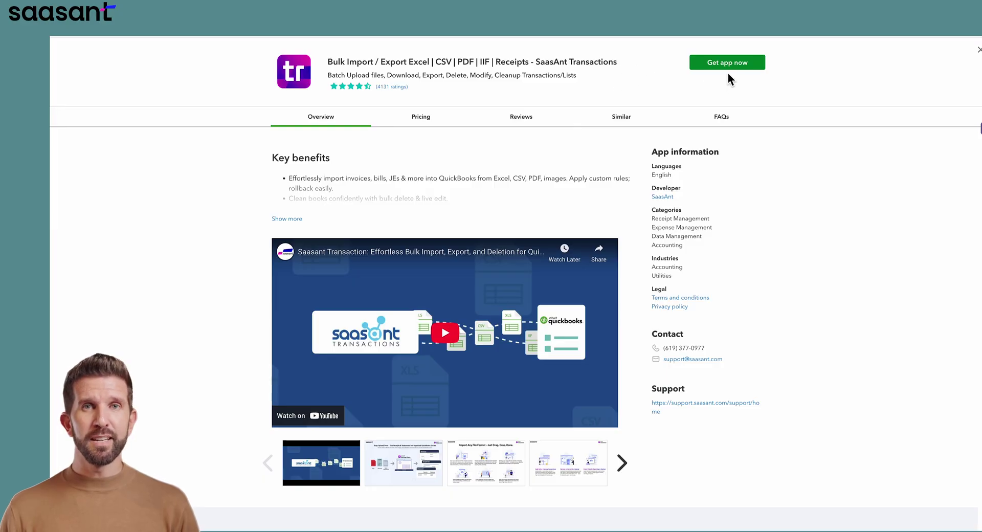
Return to the installed apps overview and launch the SaaSant Bulk Import app
key("Escape")
left_click(170, 102)
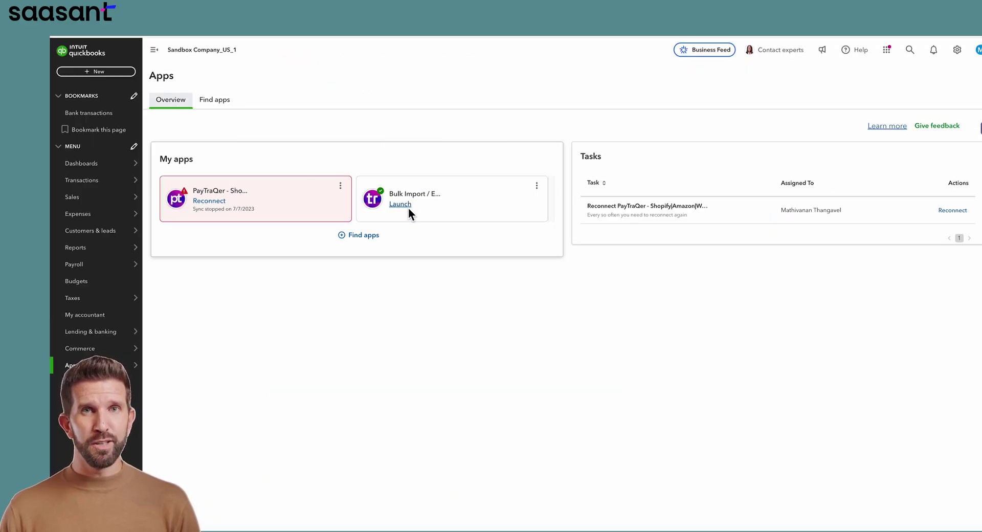
left_click(408, 206)
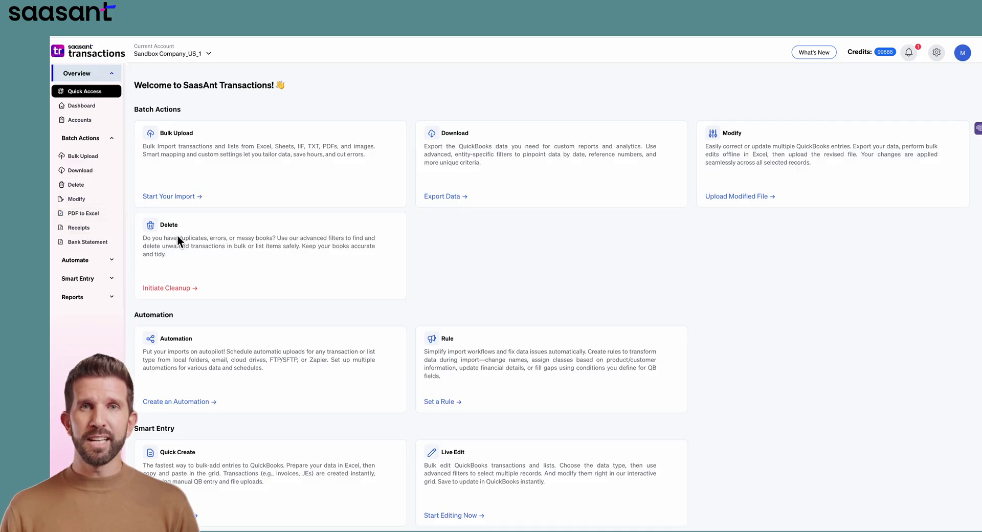
Initiate cleanup from the Delete card to reach the delete method chooser
left_click(185, 287)
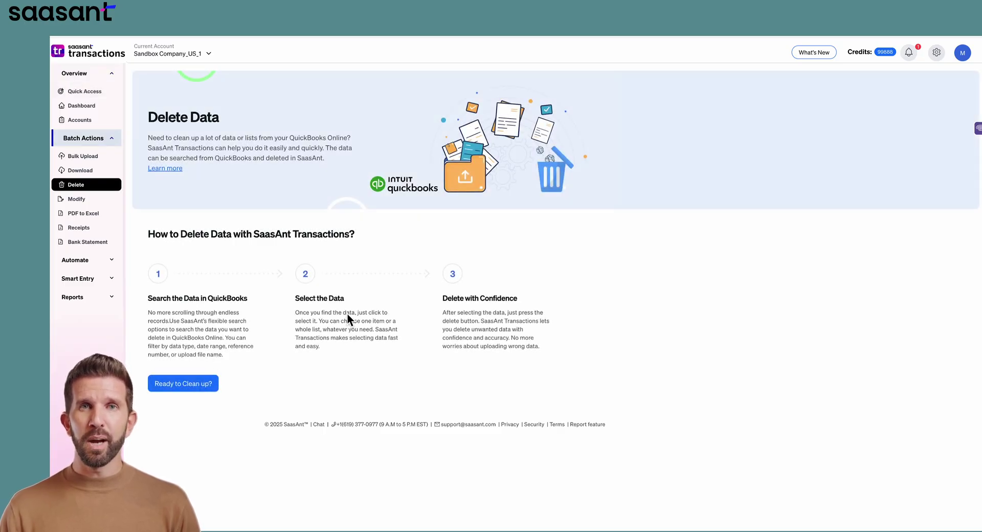
left_click(170, 385)
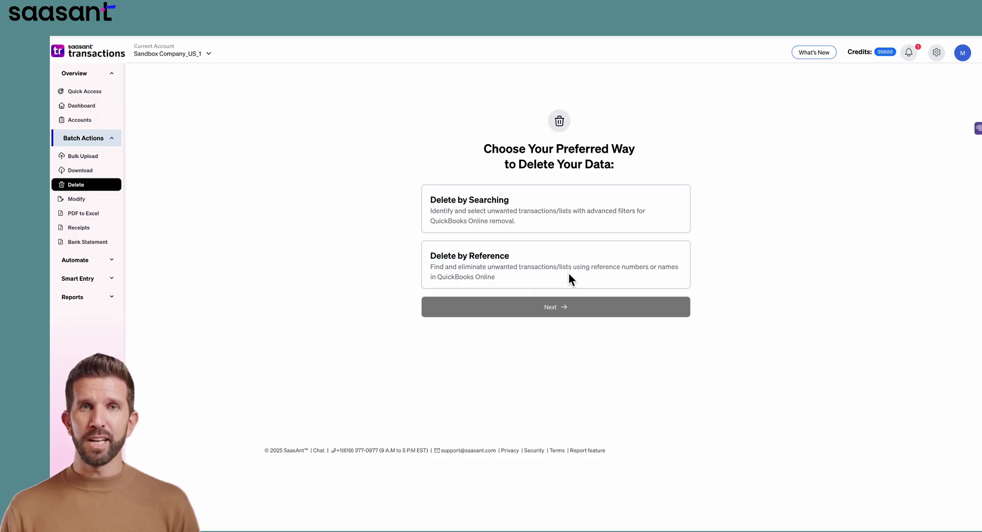
Choose Delete by Searching and continue to the search filter form
left_click(591, 207)
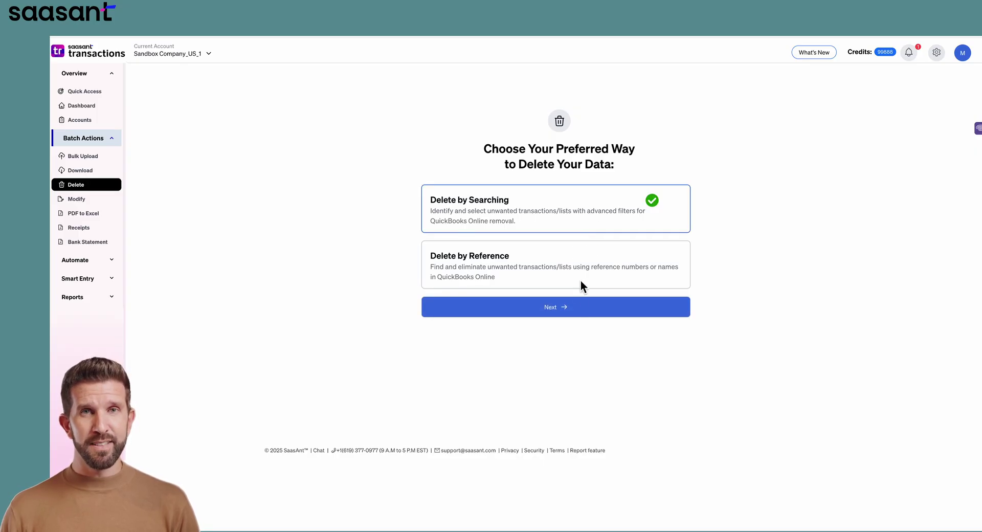
left_click(576, 314)
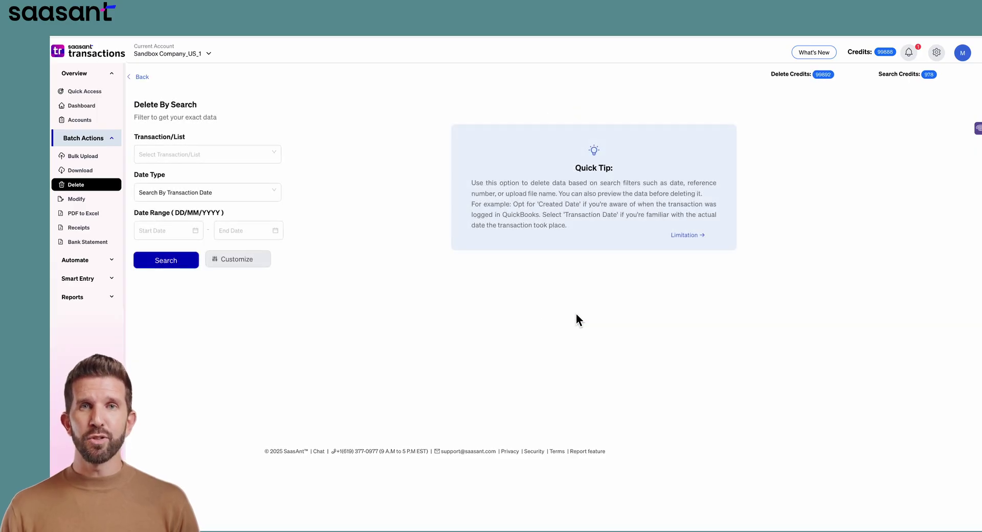
Choose Expenses as the transaction type to delete
left_click(263, 156)
scroll(207, 238, "down", 5)
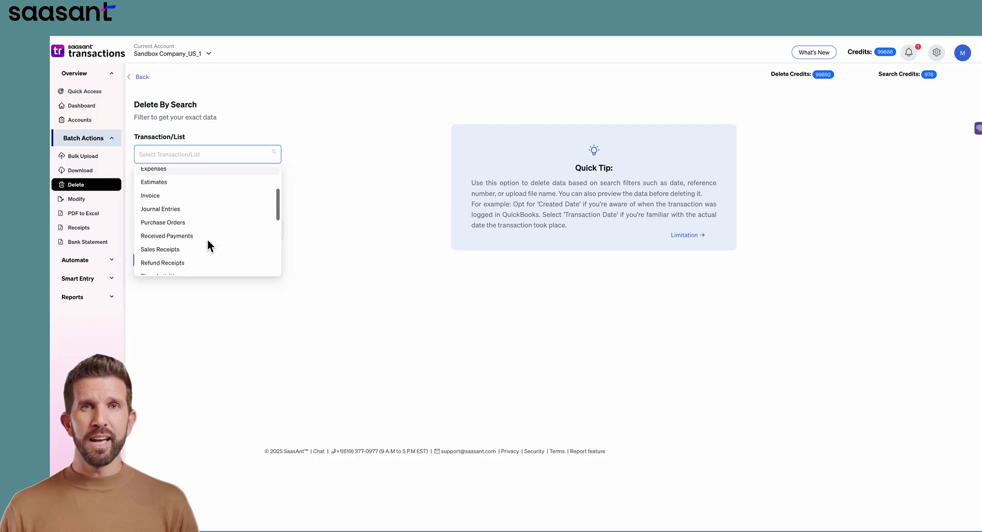
scroll(207, 239, "up", 5)
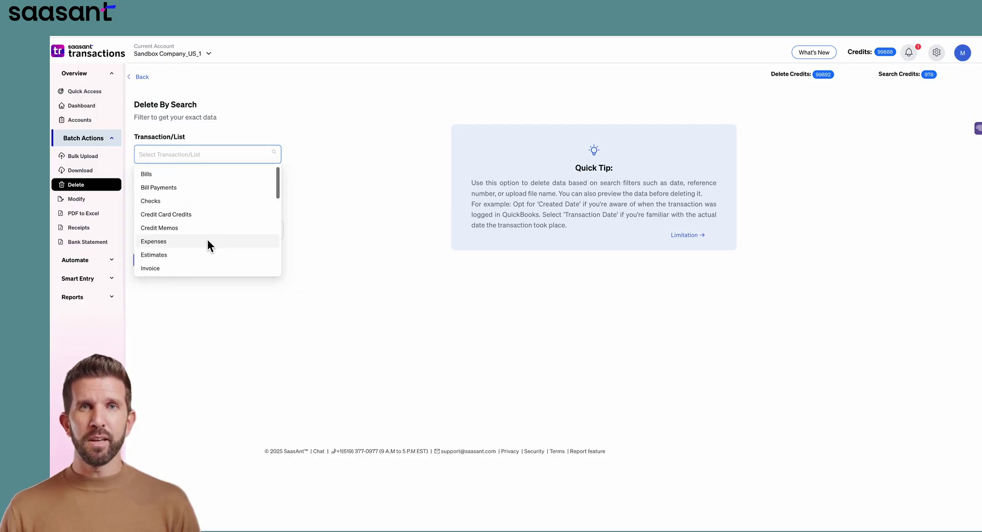
left_click(209, 241)
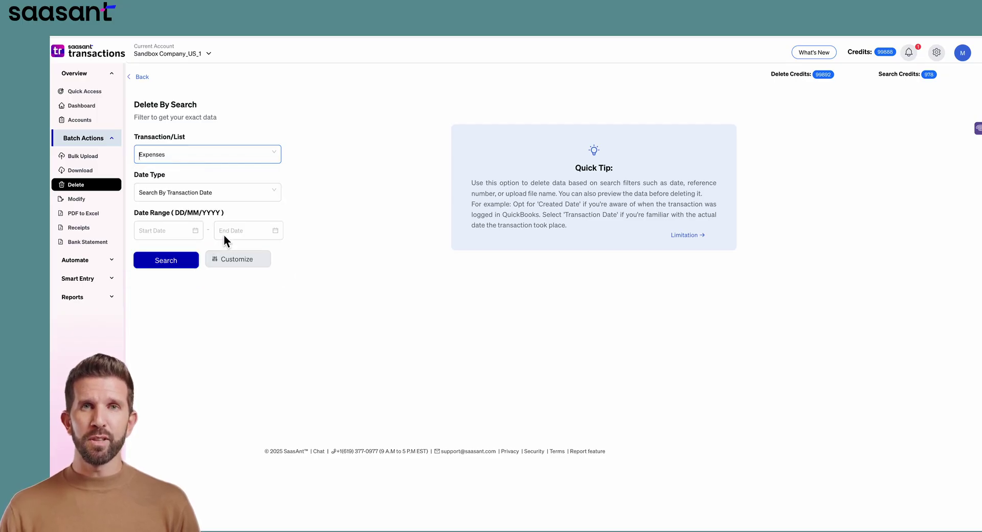
Search by Last Updated Date with start date 15/06/2025 and show advanced filters
left_click(254, 192)
mouse_move(193, 215)
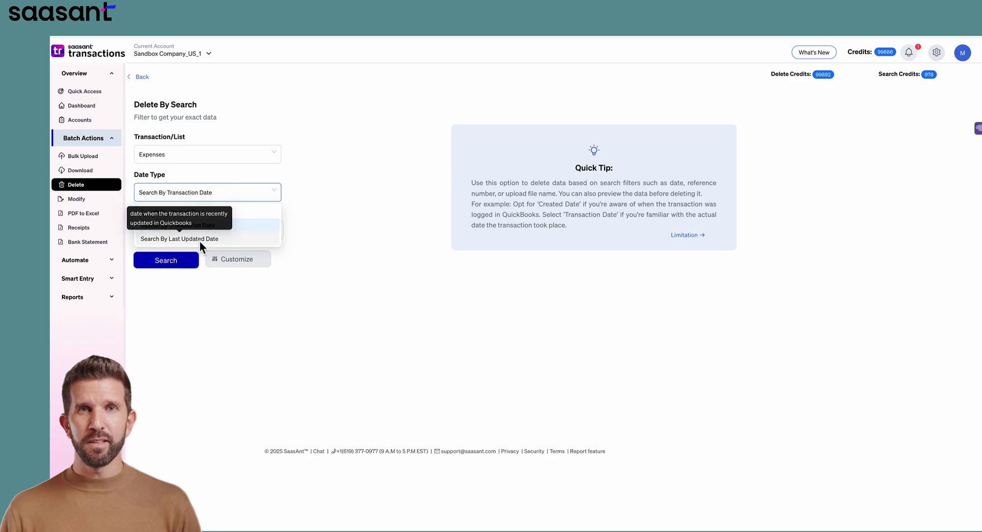
left_click(223, 240)
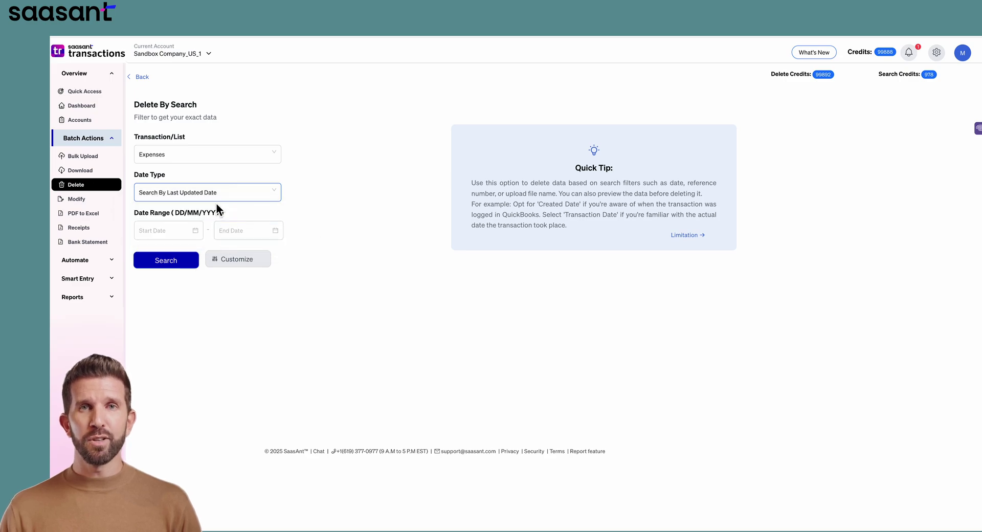
left_click(179, 230)
left_click(149, 315)
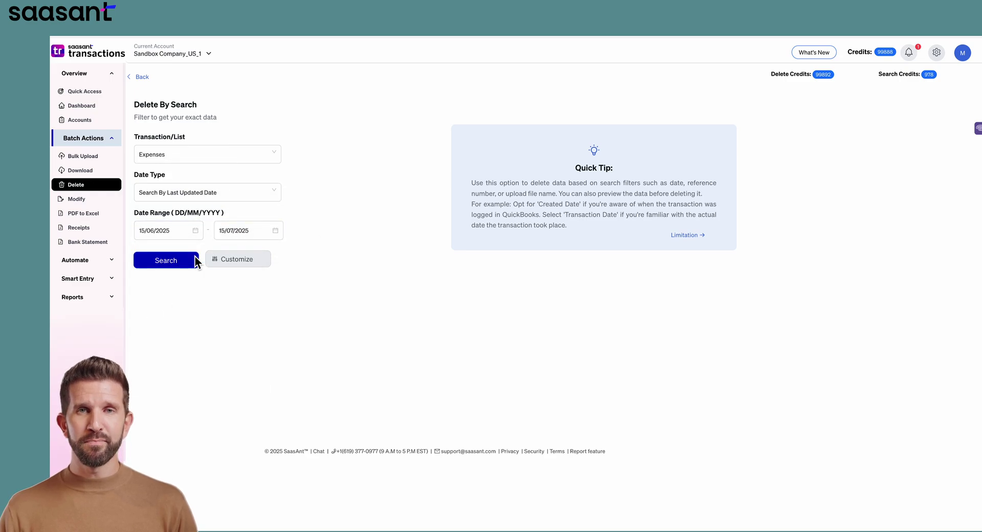
left_click(248, 259)
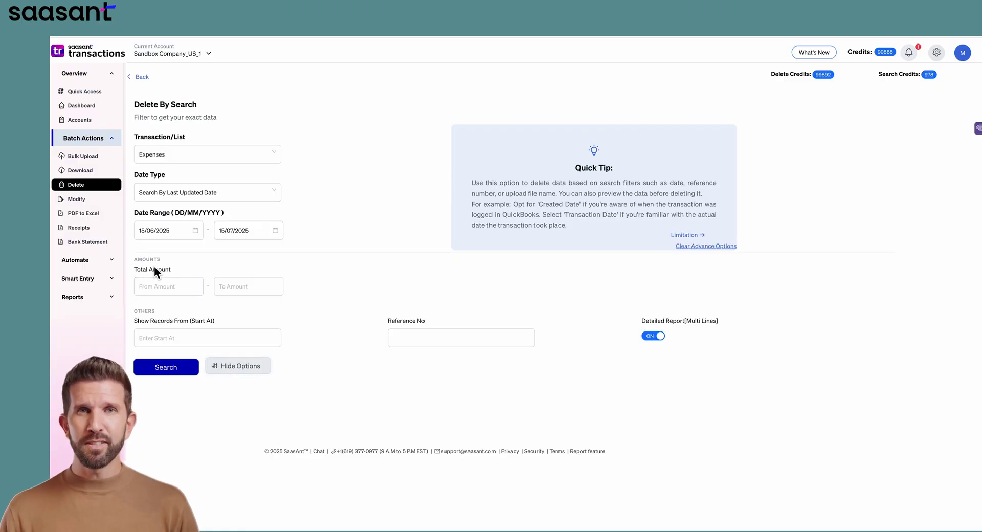
Inspect the amount and record-number filters and preview the Bill Payments and Bills options
left_click(177, 284)
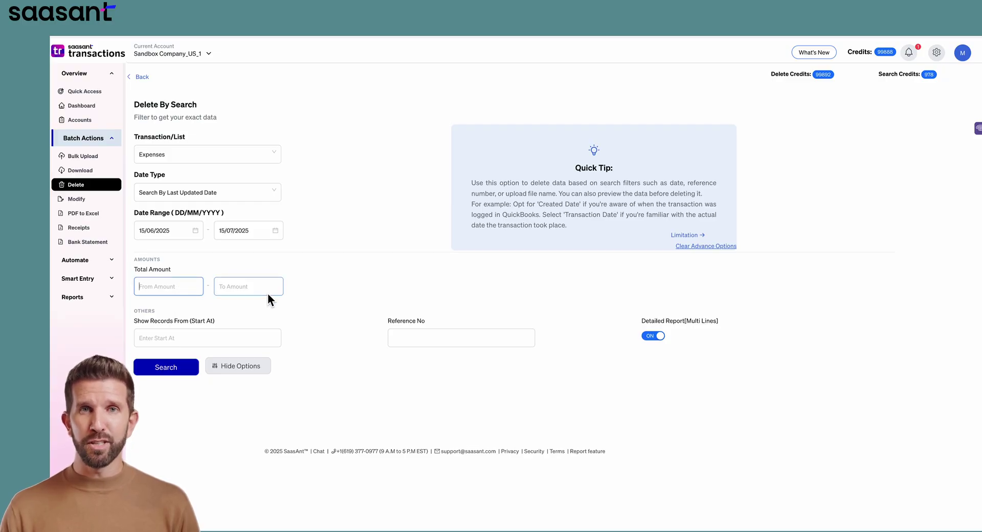
left_click(169, 338)
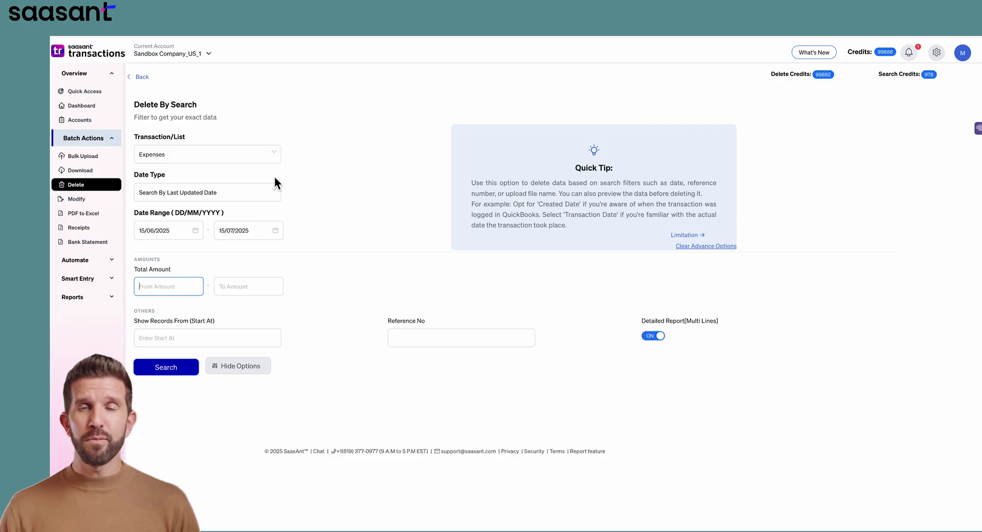
left_click(262, 163)
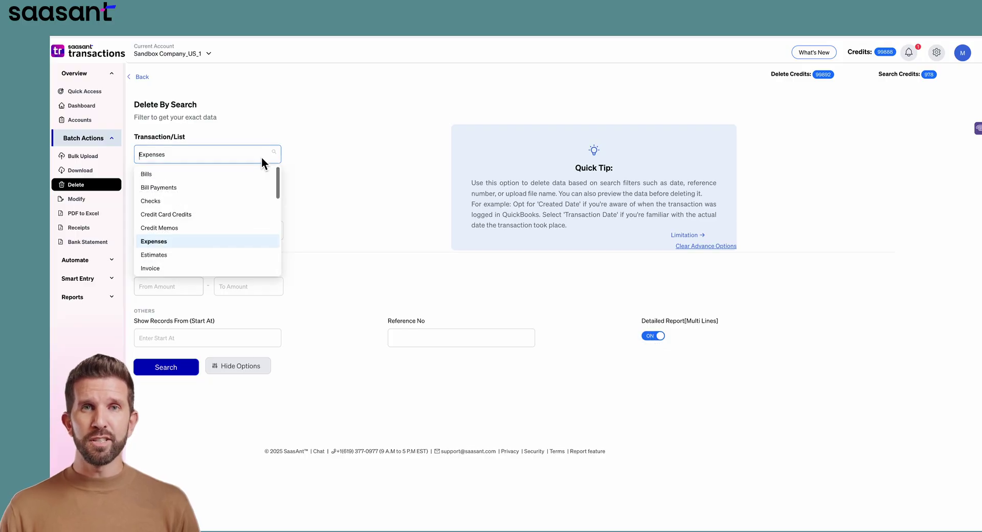
left_click(180, 187)
left_click(200, 154)
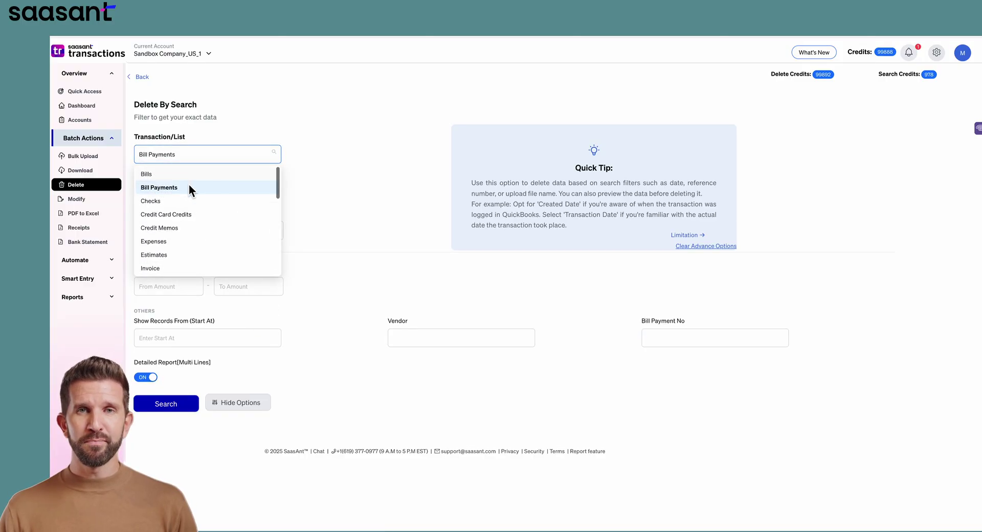
left_click(169, 174)
Switch back to Expenses and run the search, returning 44 records
left_click(241, 154)
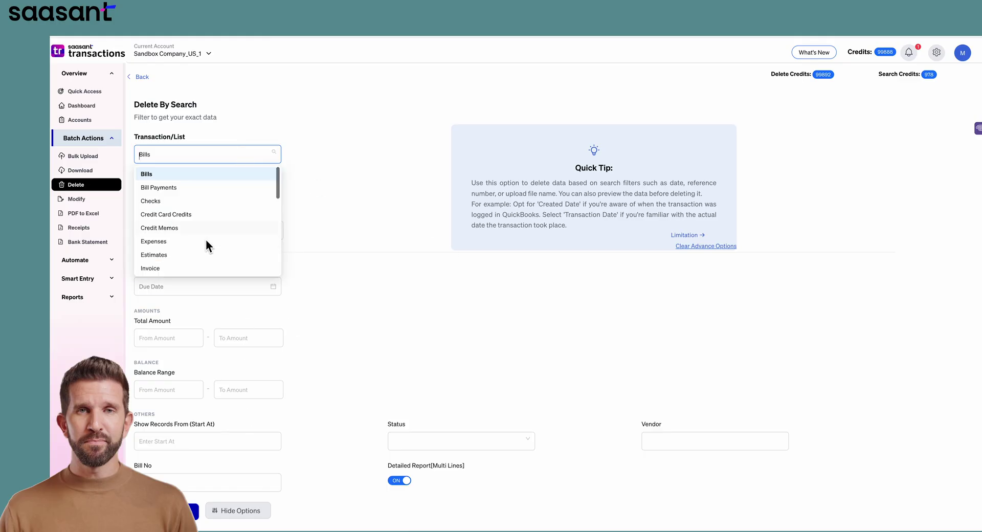
left_click(205, 240)
left_click(181, 367)
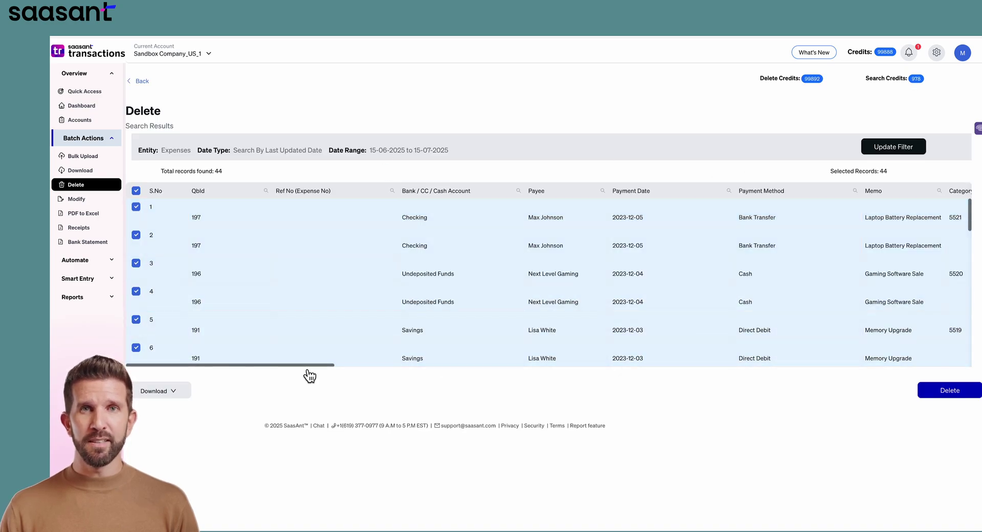
Deselect all 44 expense records in the results
left_click_drag(307, 365, 816, 377)
scroll(169, 300, "down", 15)
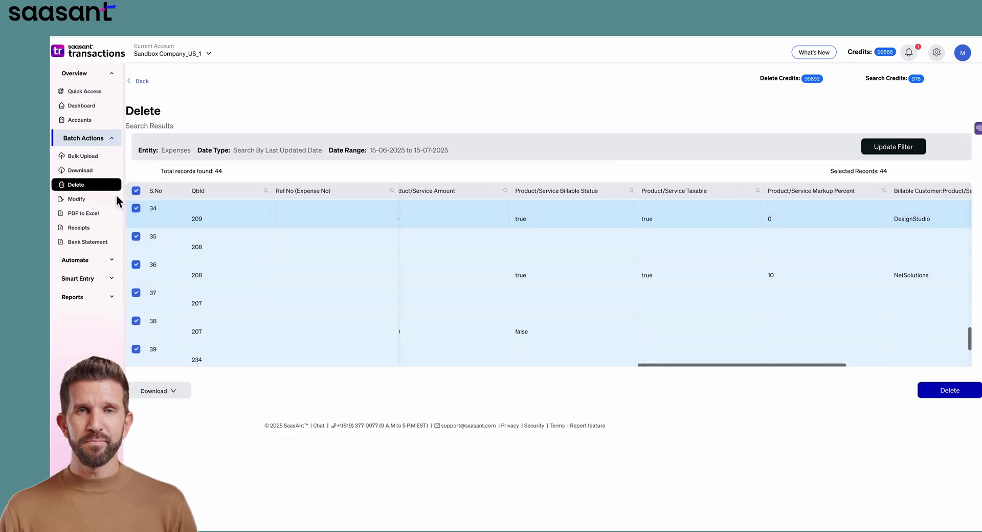
left_click(140, 190)
left_click(139, 190)
scroll(192, 267, "up", 10)
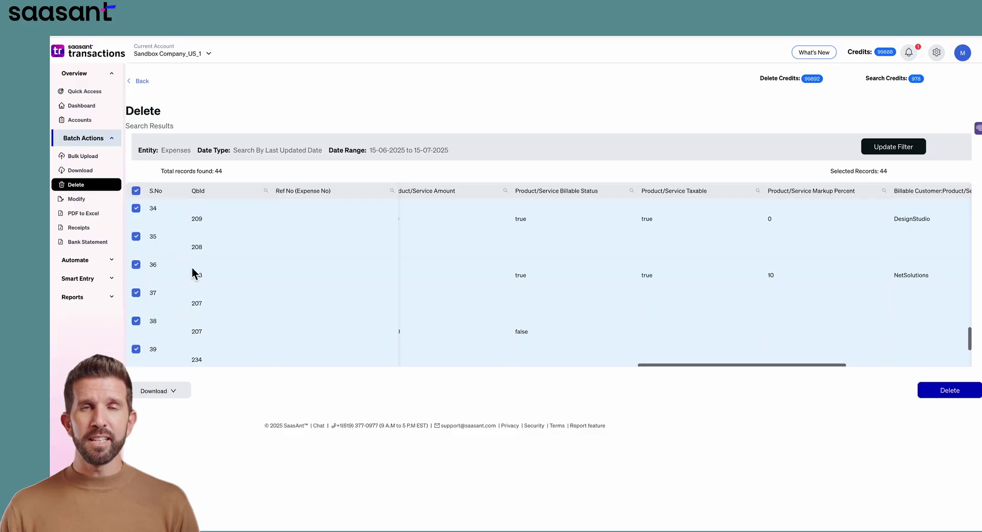
scroll(196, 279, "up", 5)
left_click(140, 190)
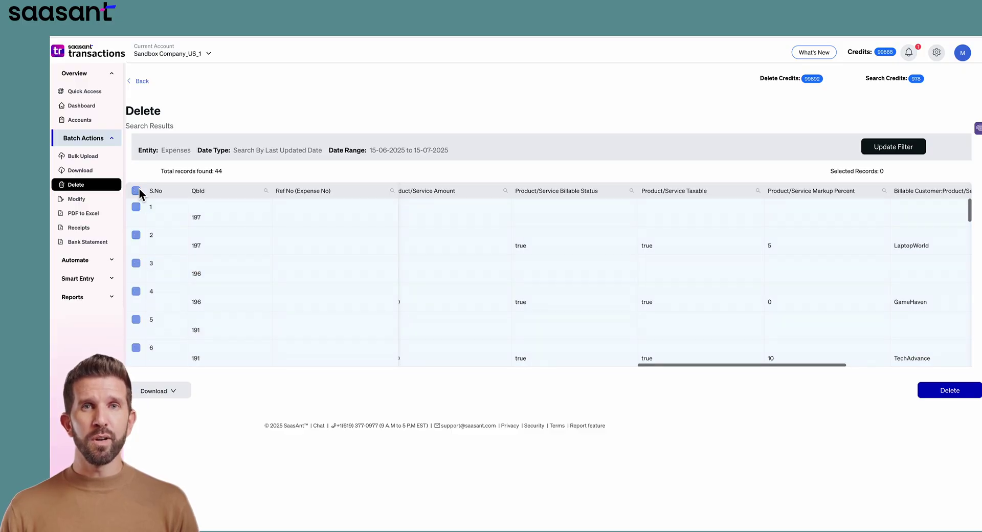
Select only result rows 1, 2 and 3
left_click(138, 207)
left_click(137, 236)
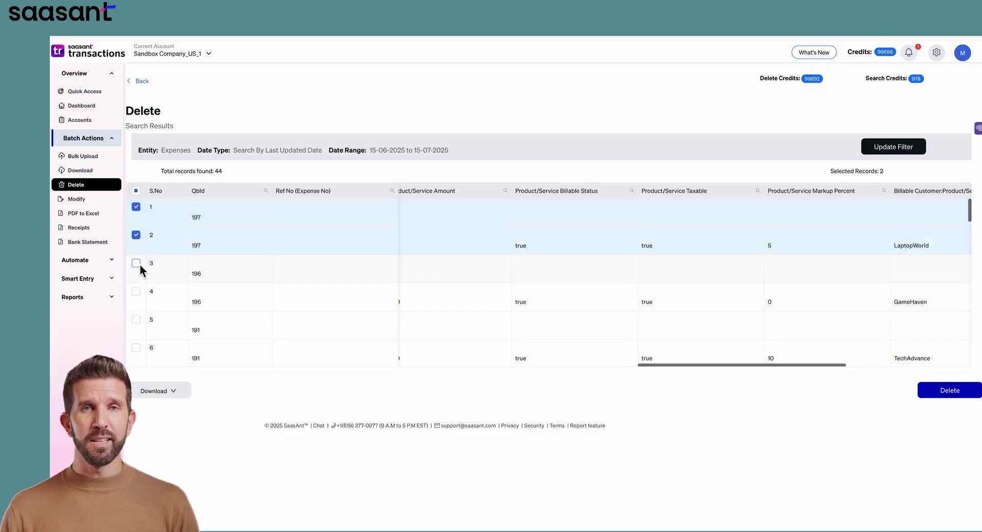
left_click(137, 263)
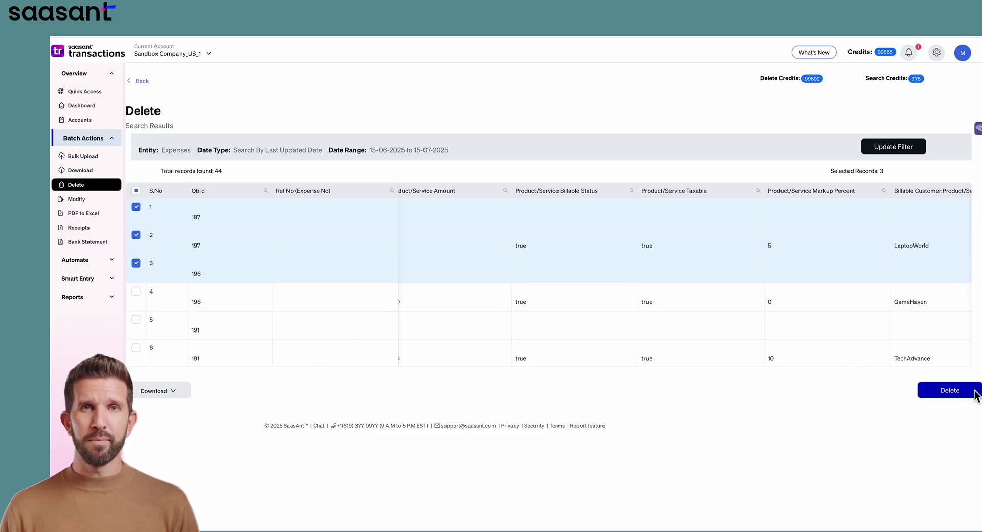
left_click(158, 391)
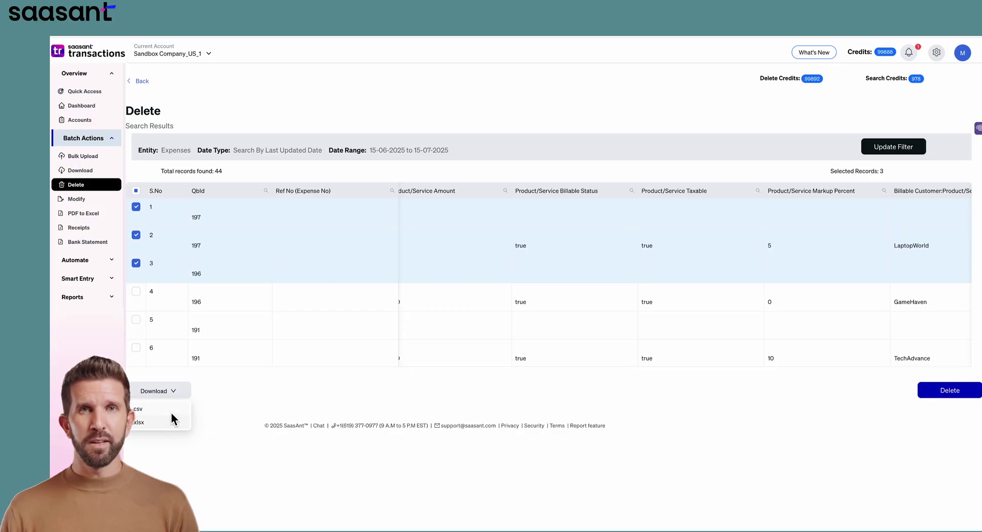
Save a CSV backup, then delete the selected expenses and confirm the deletion
left_click(154, 410)
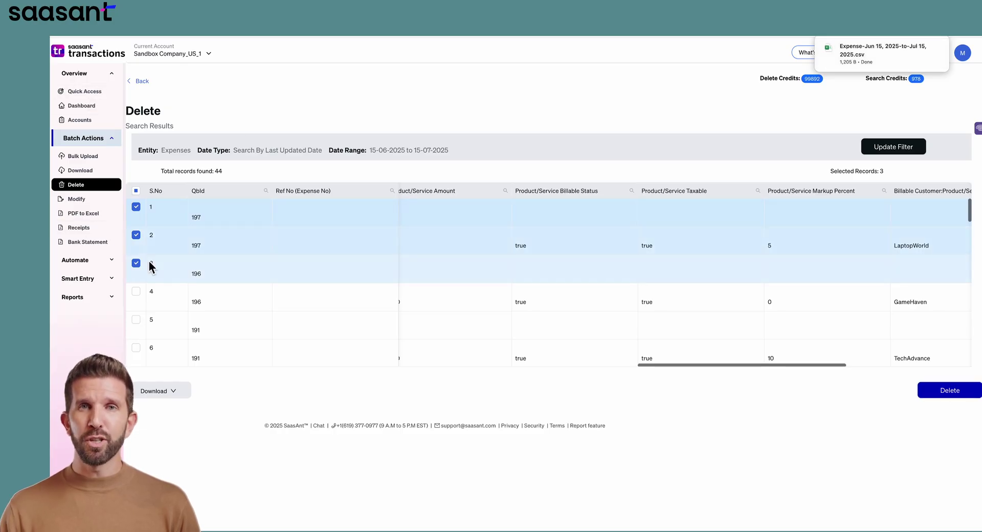
left_click(955, 393)
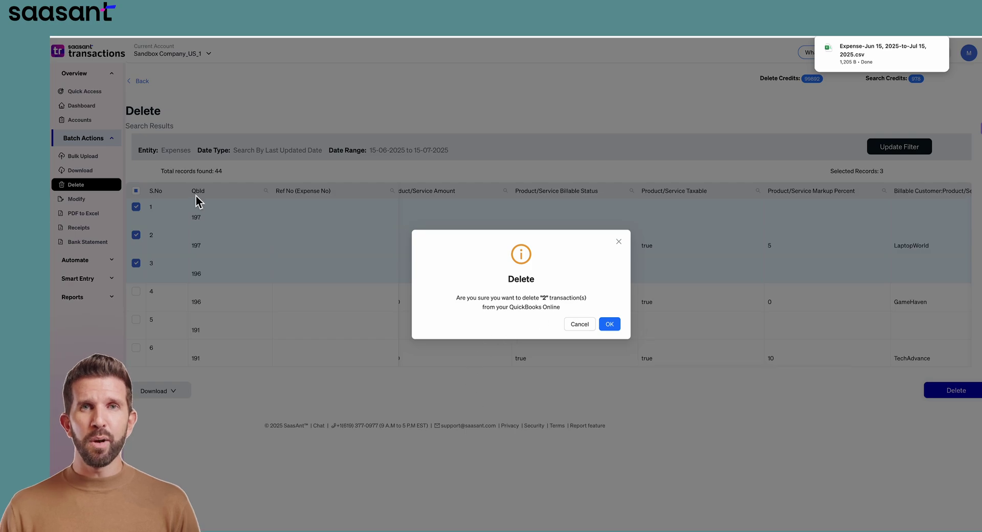
left_click(619, 324)
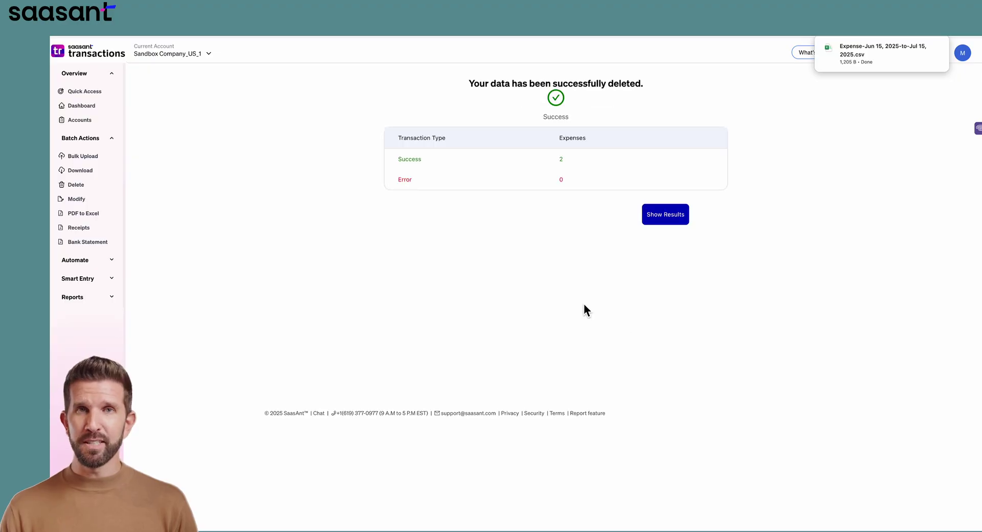
Show the deletion log listing expenses QbId 196 and 197
left_click(665, 214)
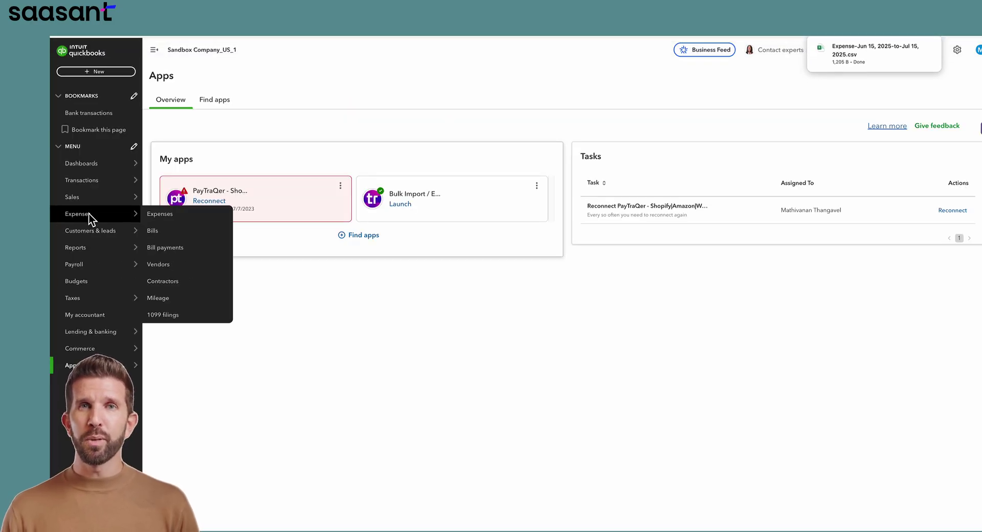
Check the QuickBooks Expenses list, then return to the SaaSant delete log showing 2 successes, 0 failures
left_click(88, 214)
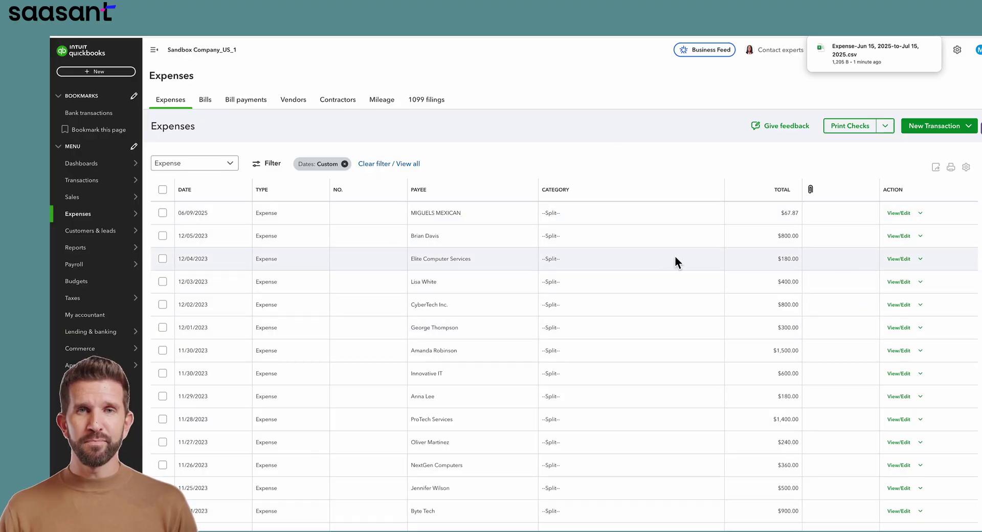
scroll(339, 239, "down", 5)
scroll(340, 241, "up", 5)
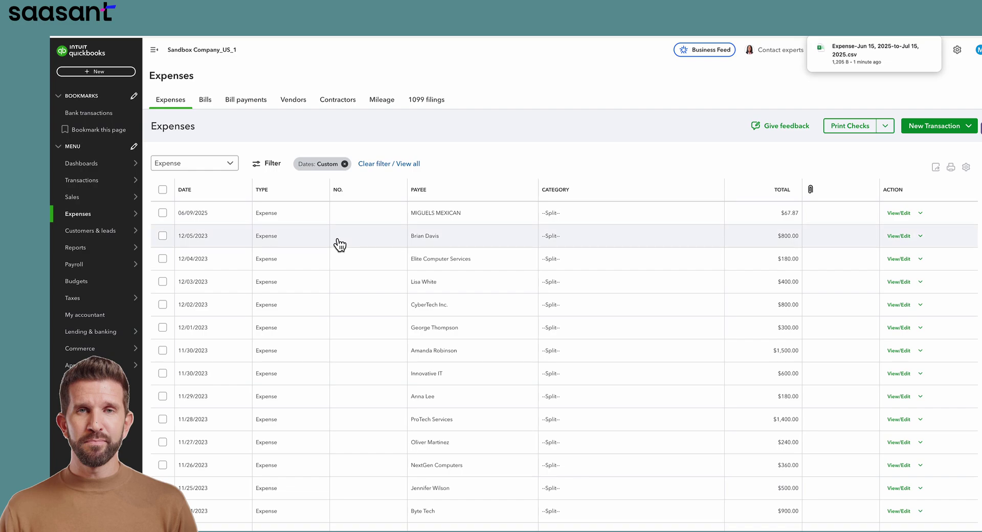
left_click(411, 36)
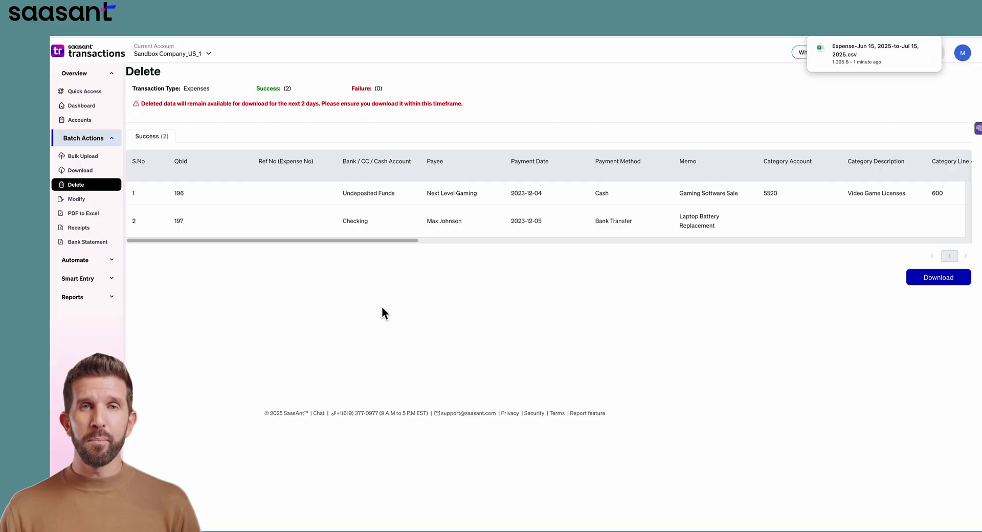
mouse_move(934, 38)
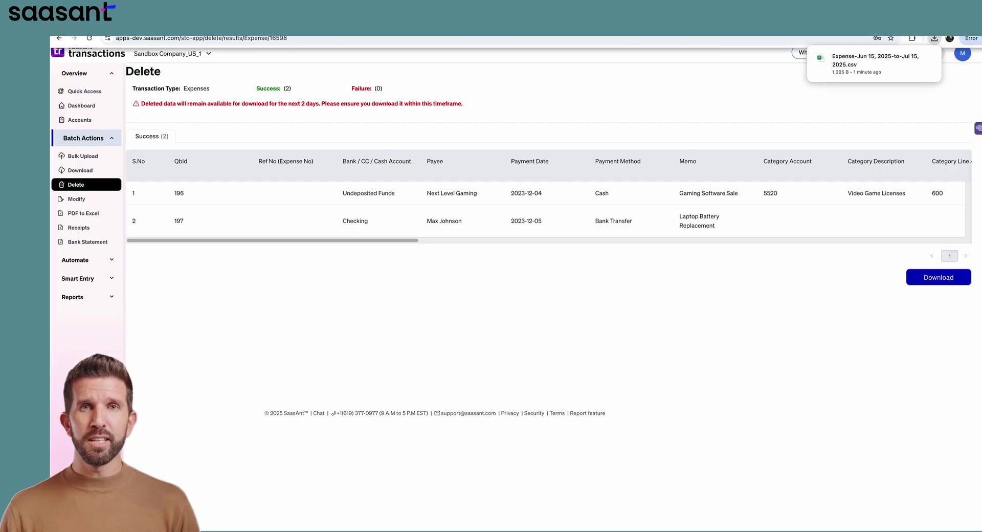